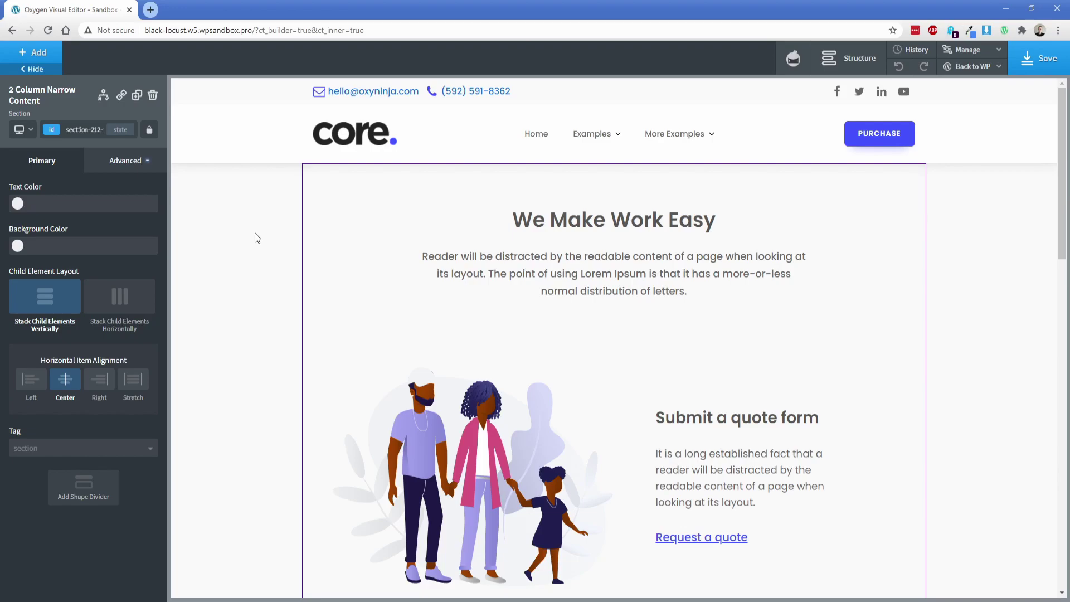
- Bring up the OxyNinja layout components in the Add panel to find Grid 3
click(38, 53)
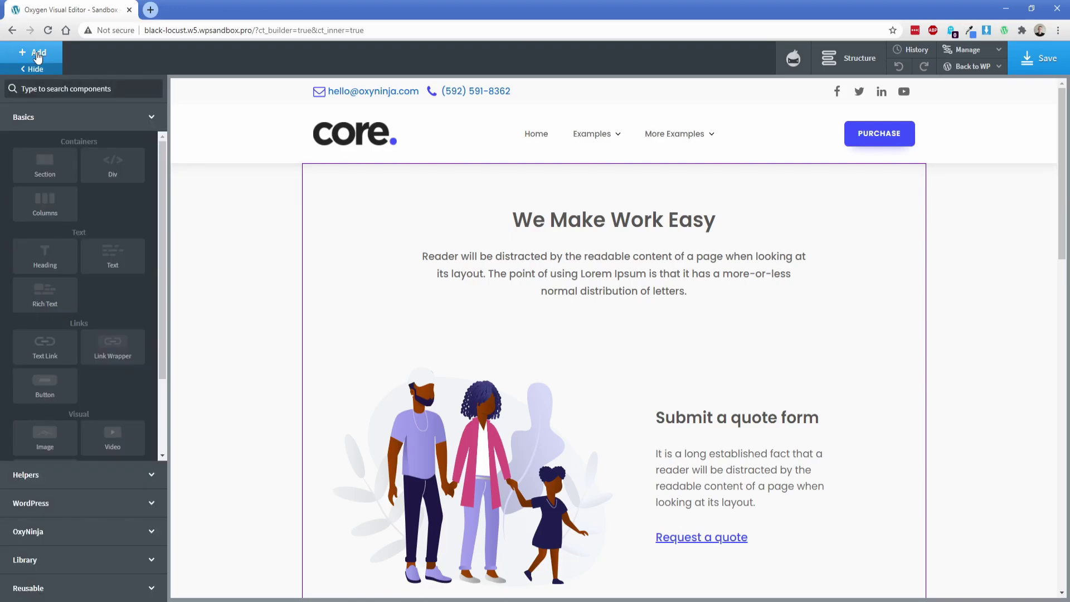
click(82, 532)
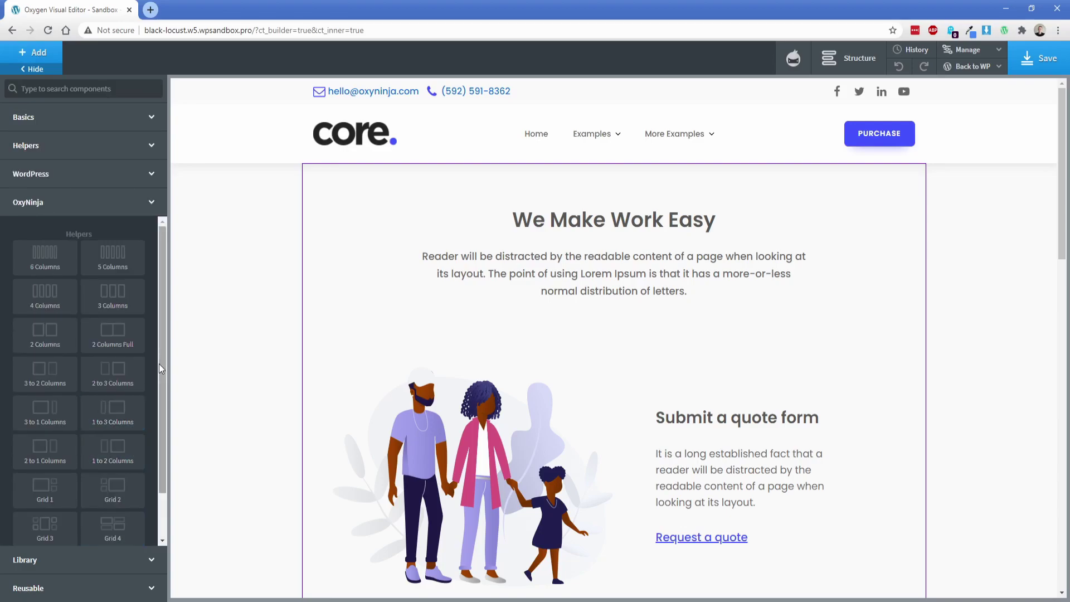
drag(159, 363, 160, 412)
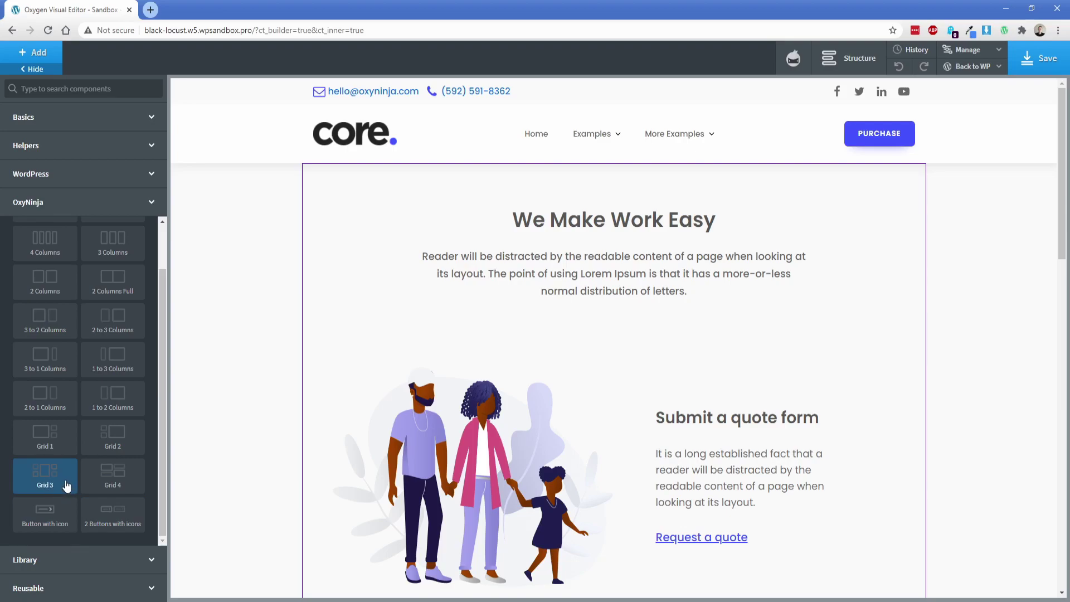
- Insert the Grid 3 section and put an Image component in its wide centre cell
click(67, 486)
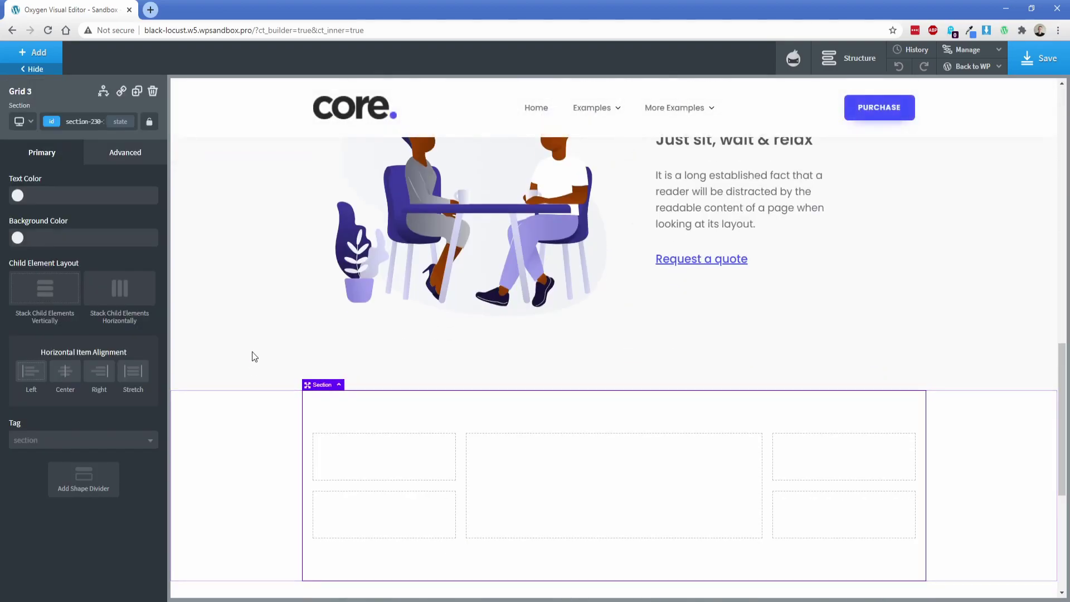
scroll(253, 357, down, 3)
scroll(252, 359, up, 1)
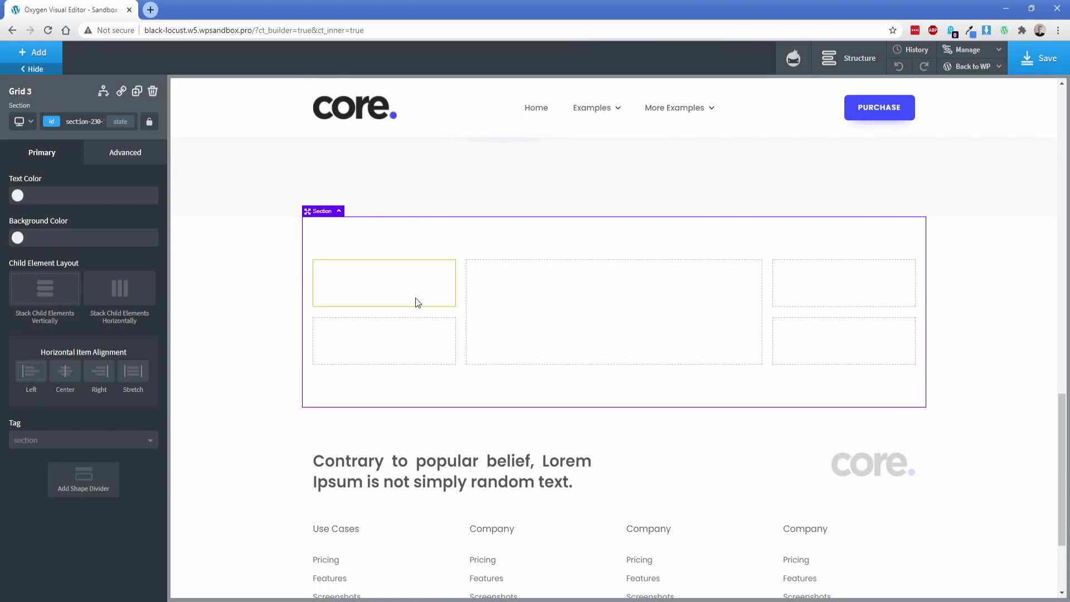
click(548, 310)
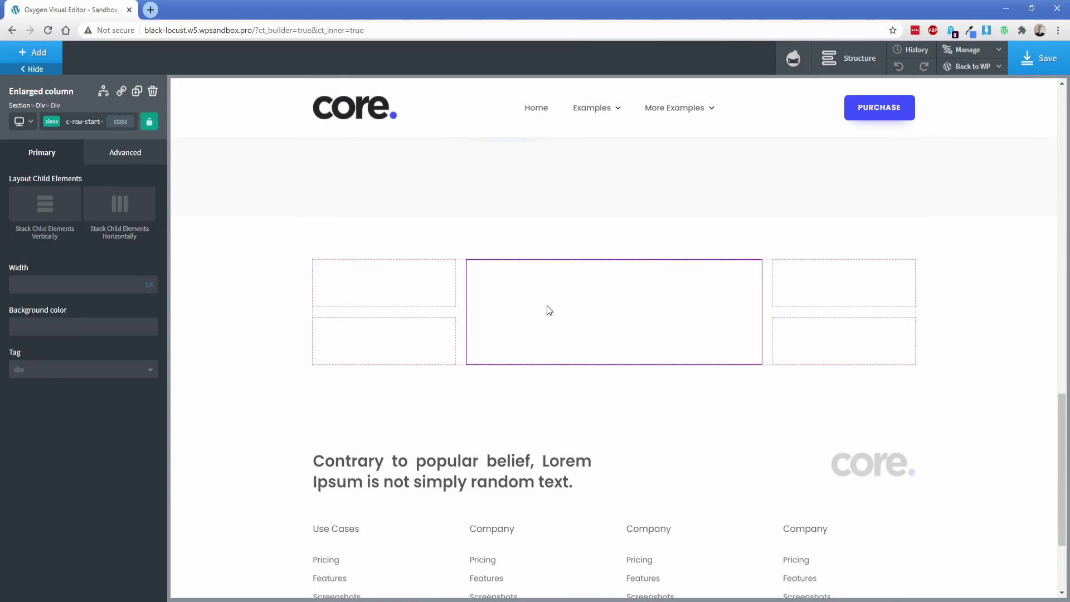
click(38, 52)
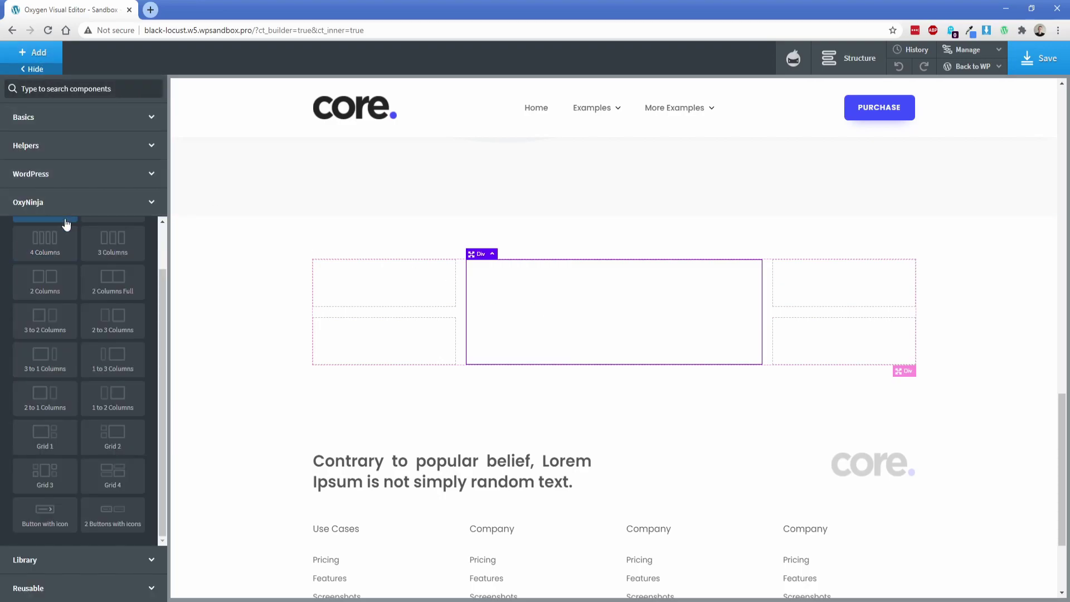
text(im)
key(Return)
scroll(365, 356, down, 1)
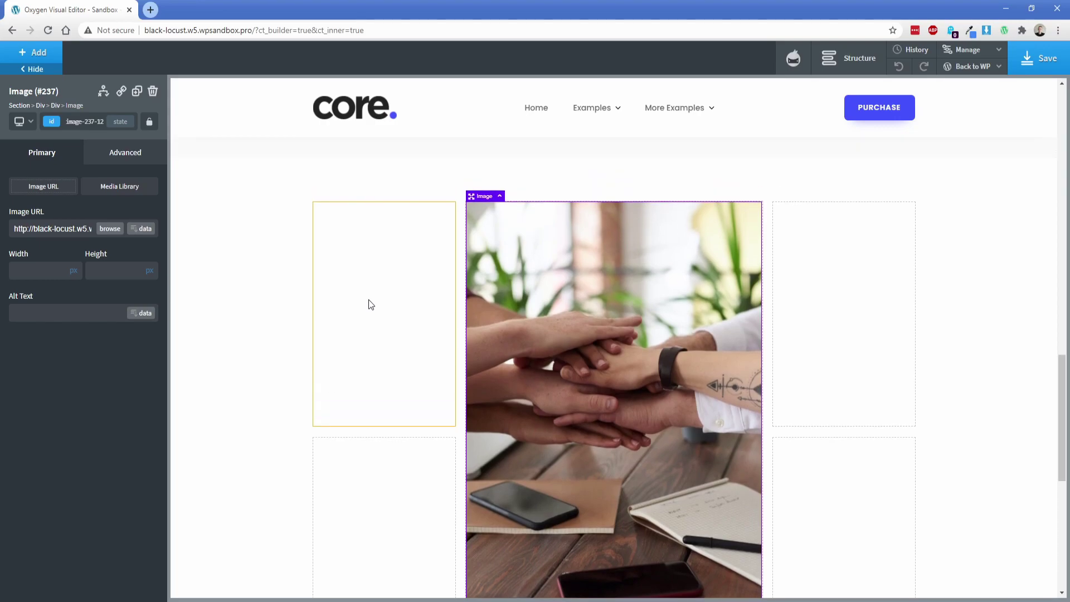
- Add an Icon, a Heading and a Text block to the top-left grid cell
click(370, 295)
click(52, 57)
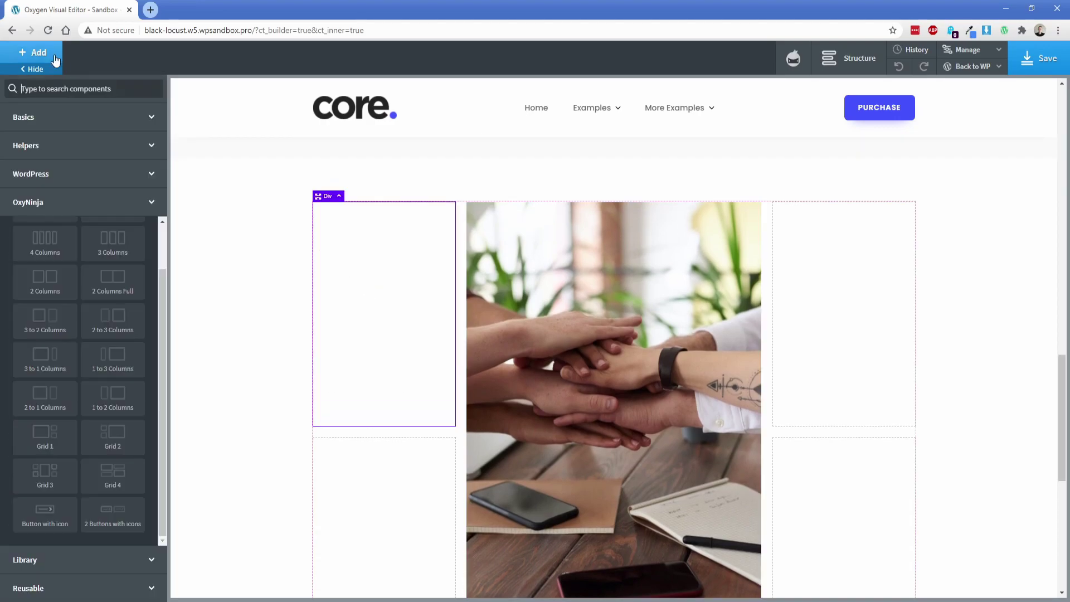
text(ic)
click(47, 126)
click(42, 59)
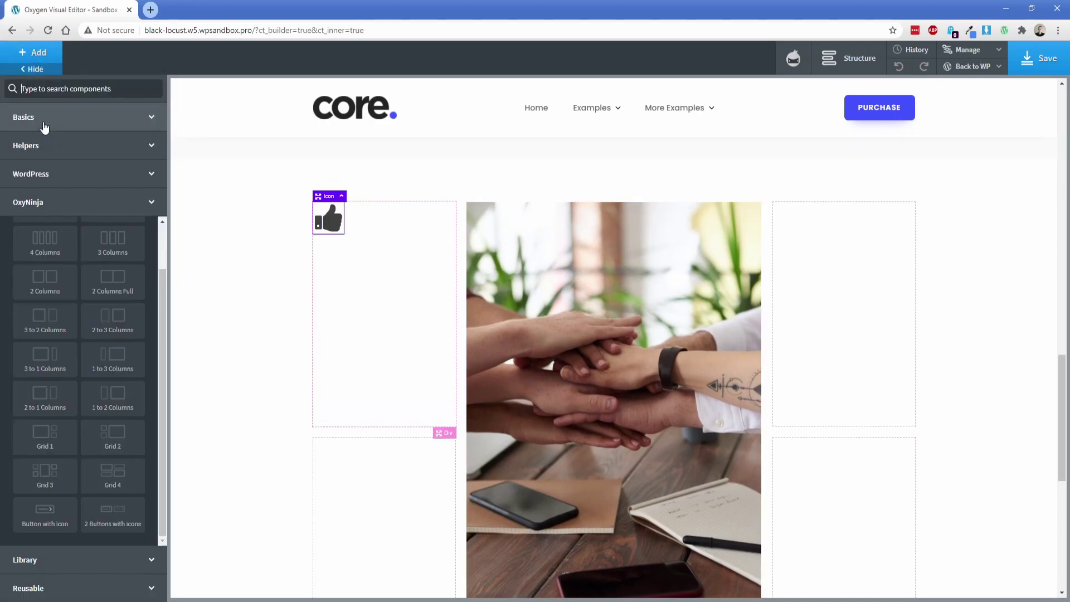
text(hea)
click(47, 124)
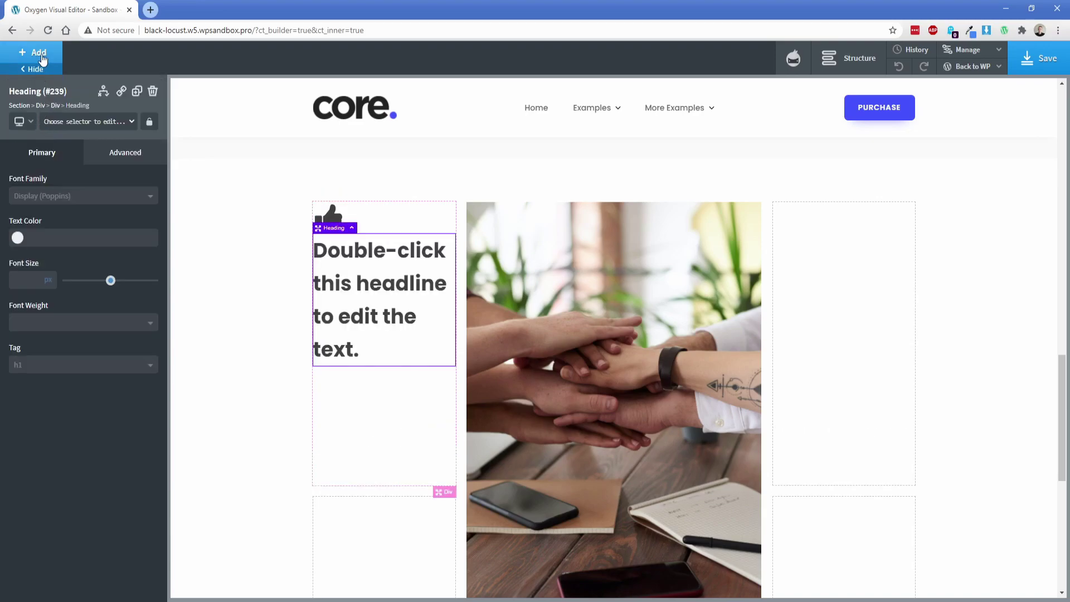
click(43, 59)
text(tex)
click(48, 121)
- Rename the heading to 'Feature 1' and align the column content Center and Middle
click(357, 279)
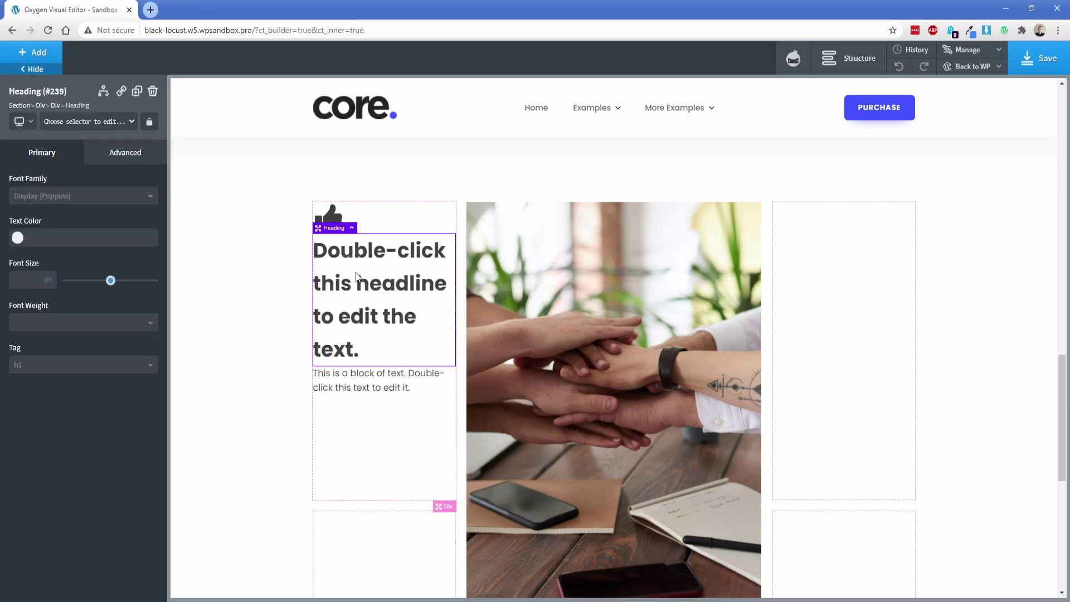
double_click(357, 273)
text(Feature 1)
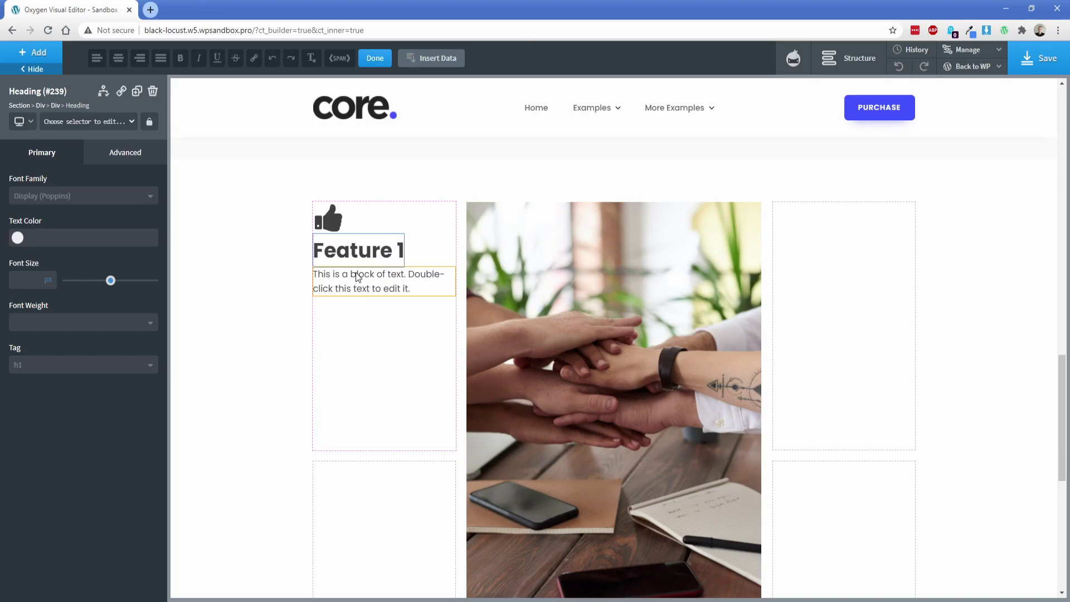
click(369, 323)
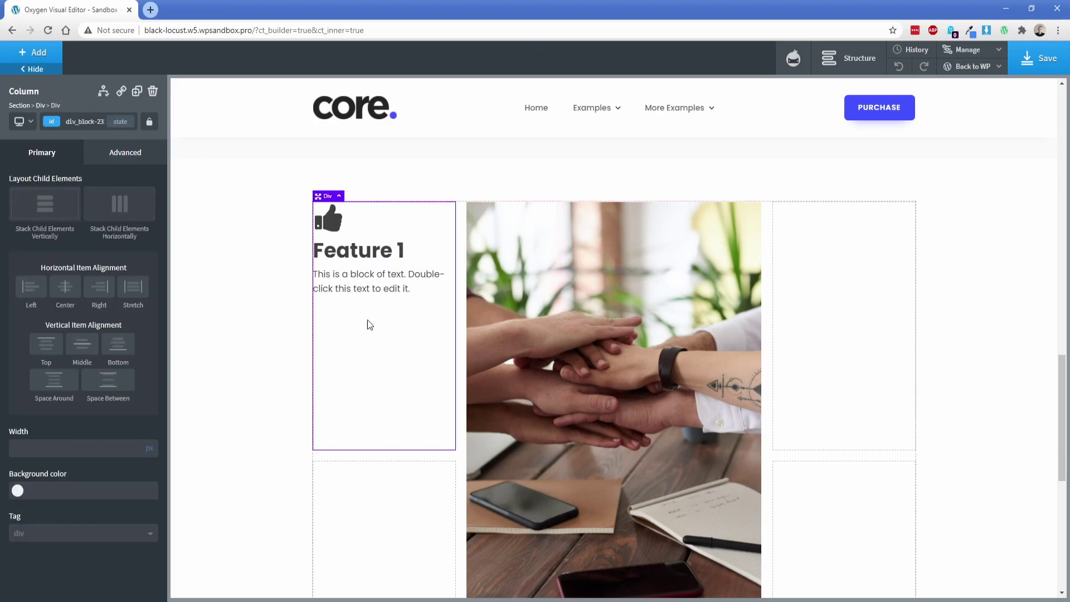
click(66, 288)
click(82, 345)
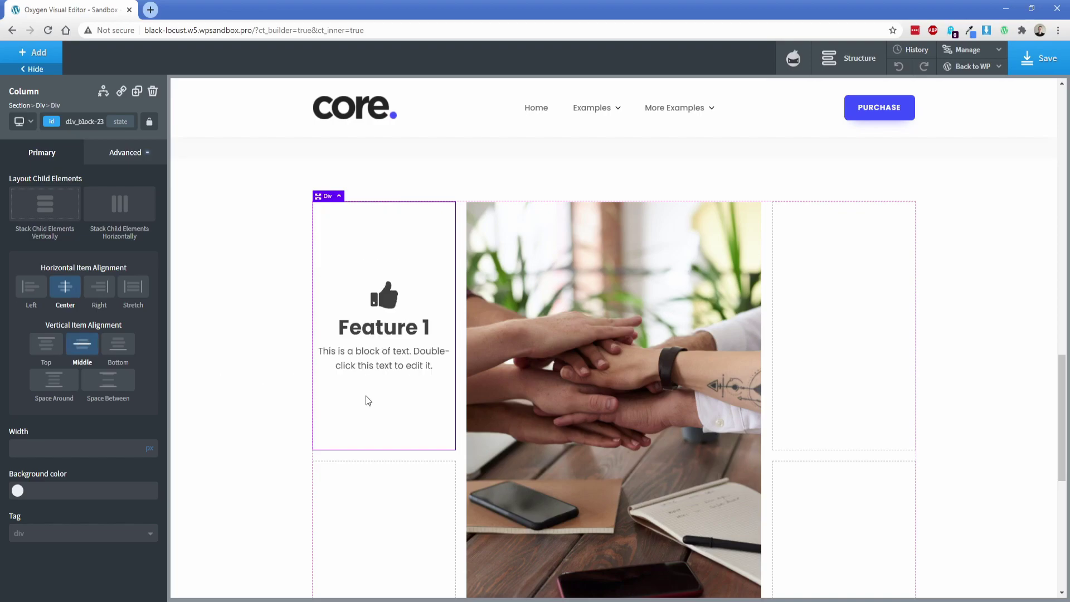
scroll(365, 400, down, 1)
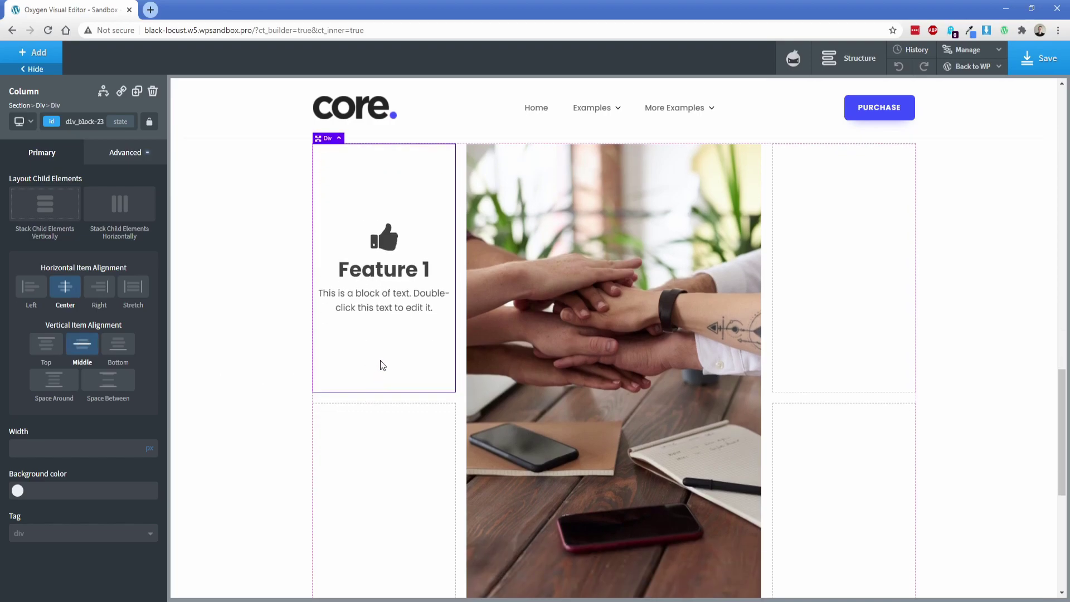
scroll(380, 364, down, 2)
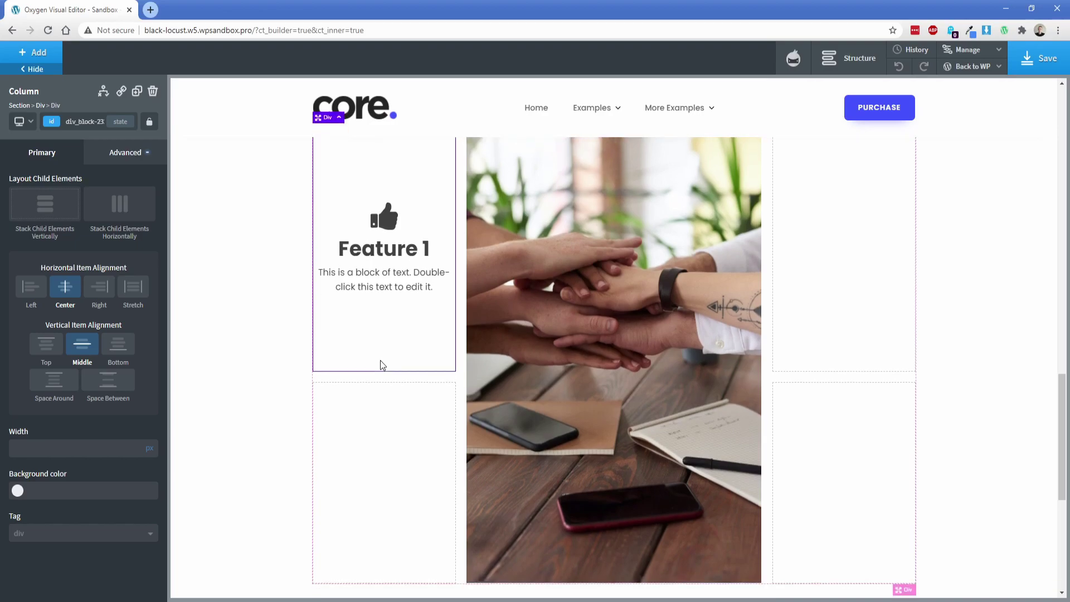
scroll(381, 365, up, 2)
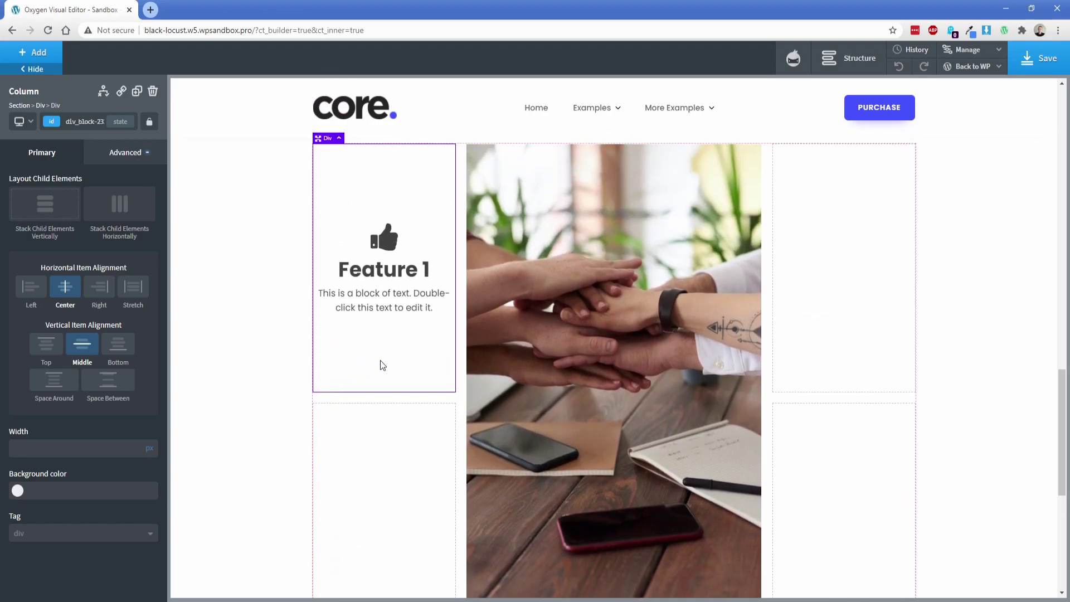
- Add the OxyNinja 4 Columns section and select each of its four empty columns
click(35, 53)
scroll(69, 312, up, 1)
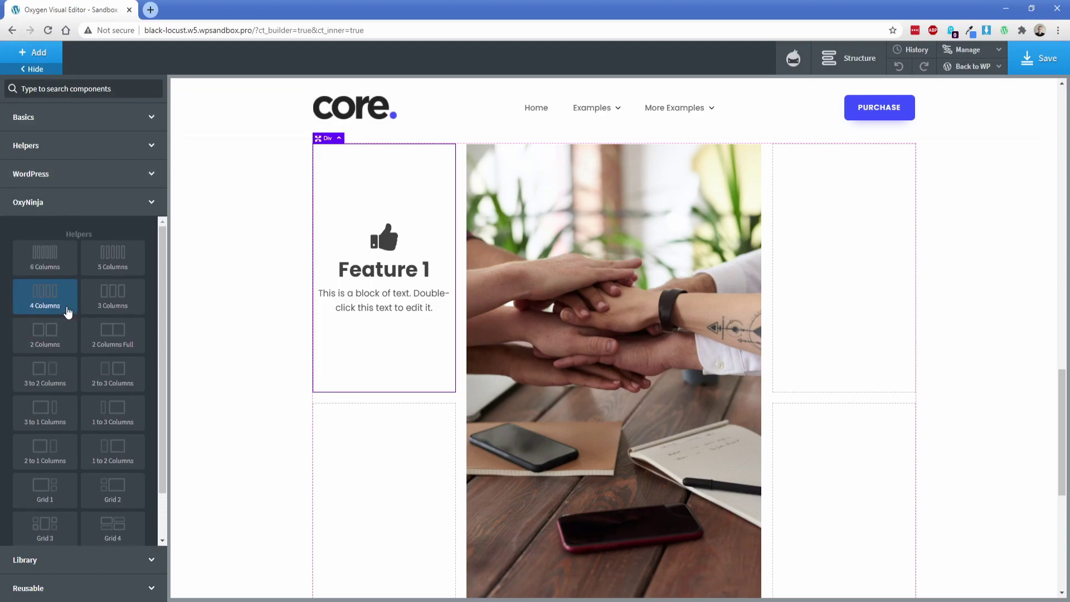
click(50, 304)
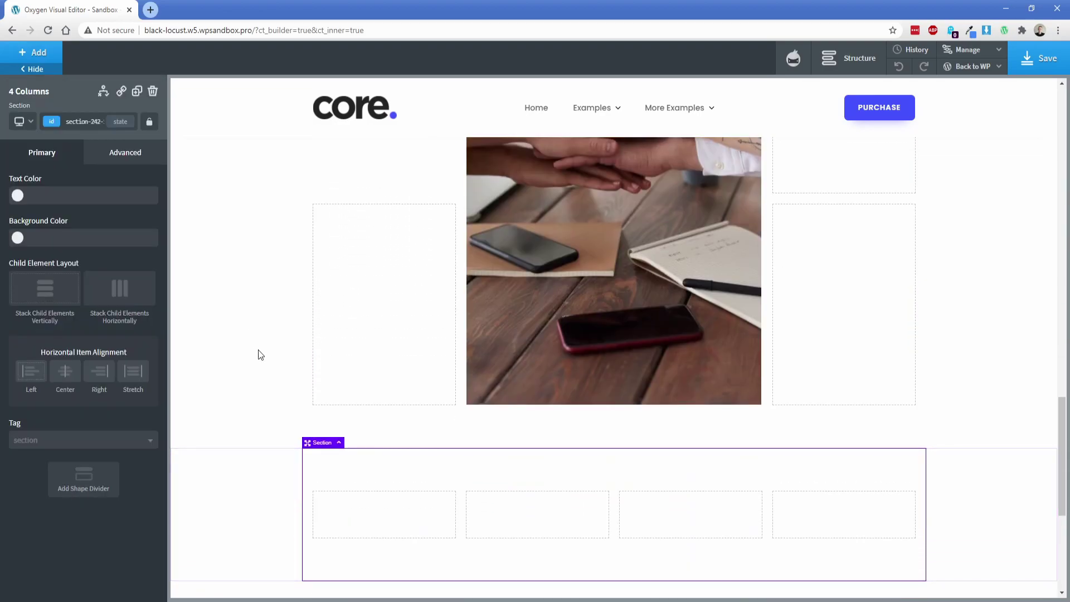
scroll(258, 354, down, 1)
click(397, 413)
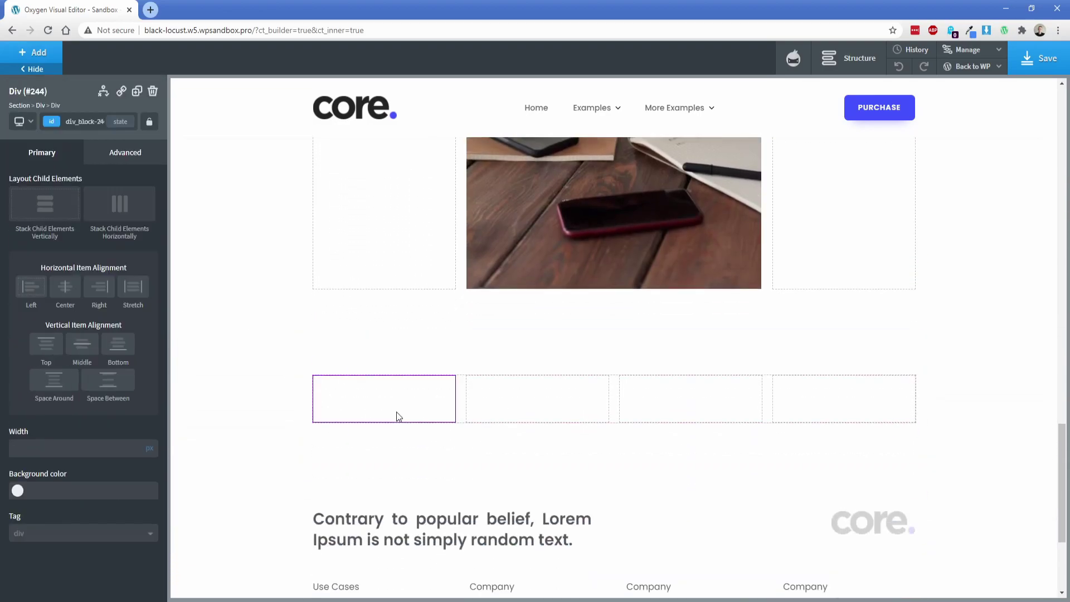
click(509, 414)
click(656, 404)
click(811, 396)
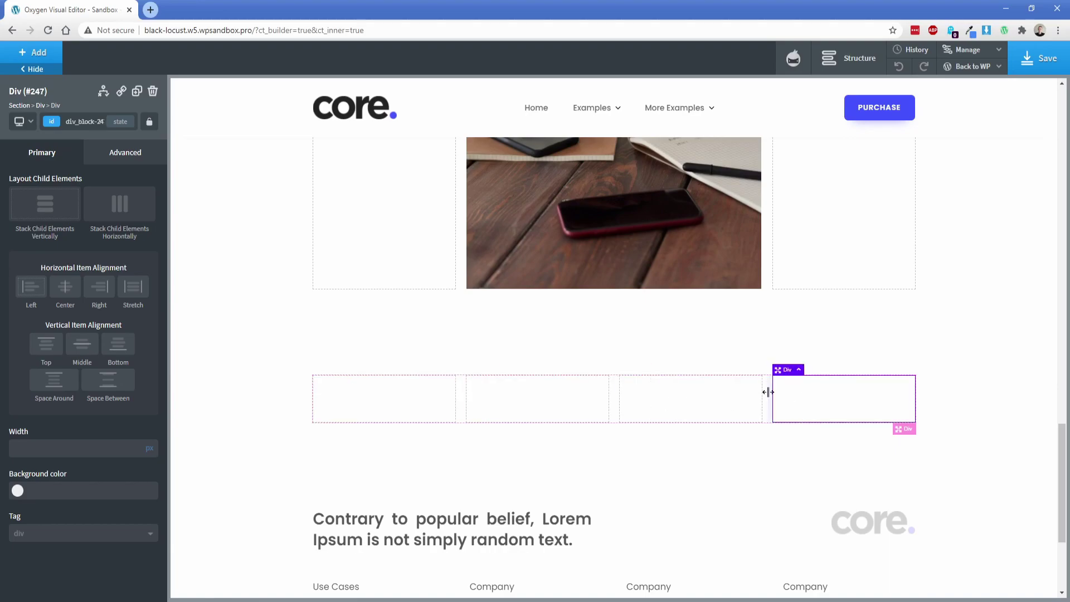
- Select the Columns row in the Structure tree and view its classes
click(848, 58)
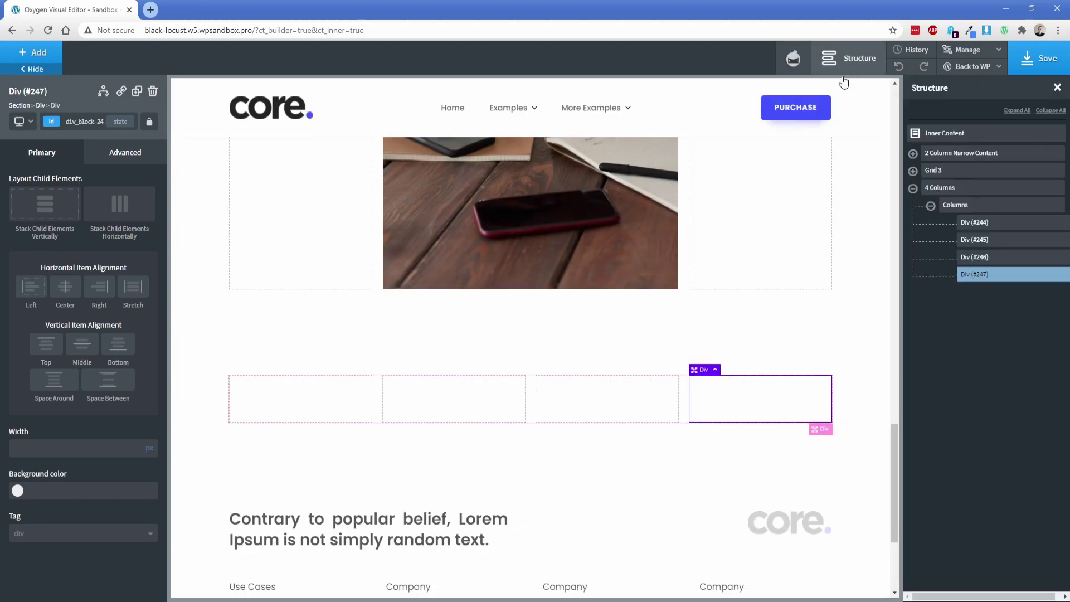
click(960, 208)
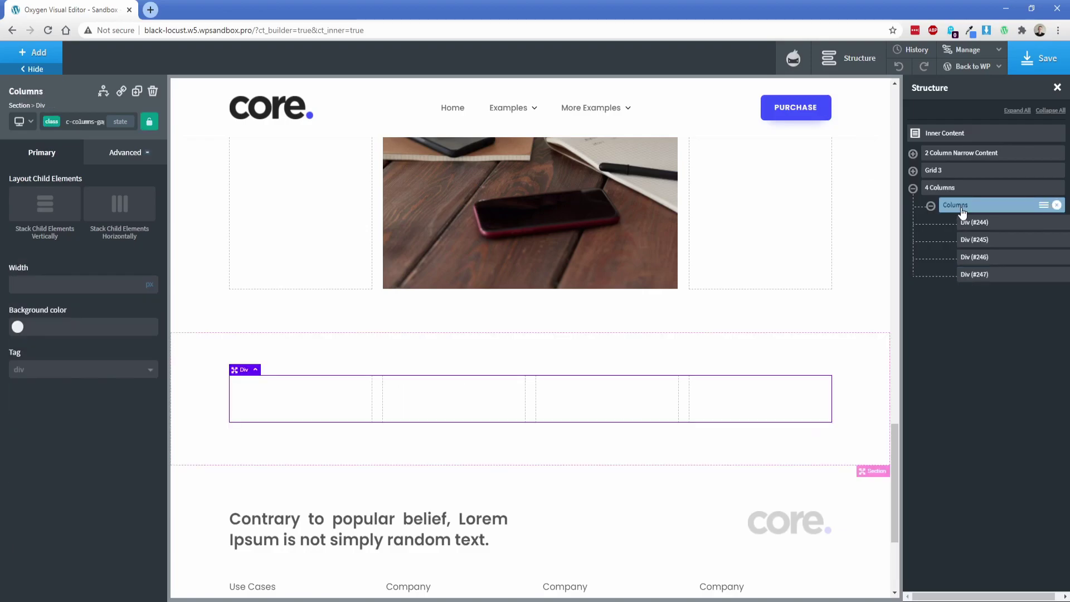
click(50, 123)
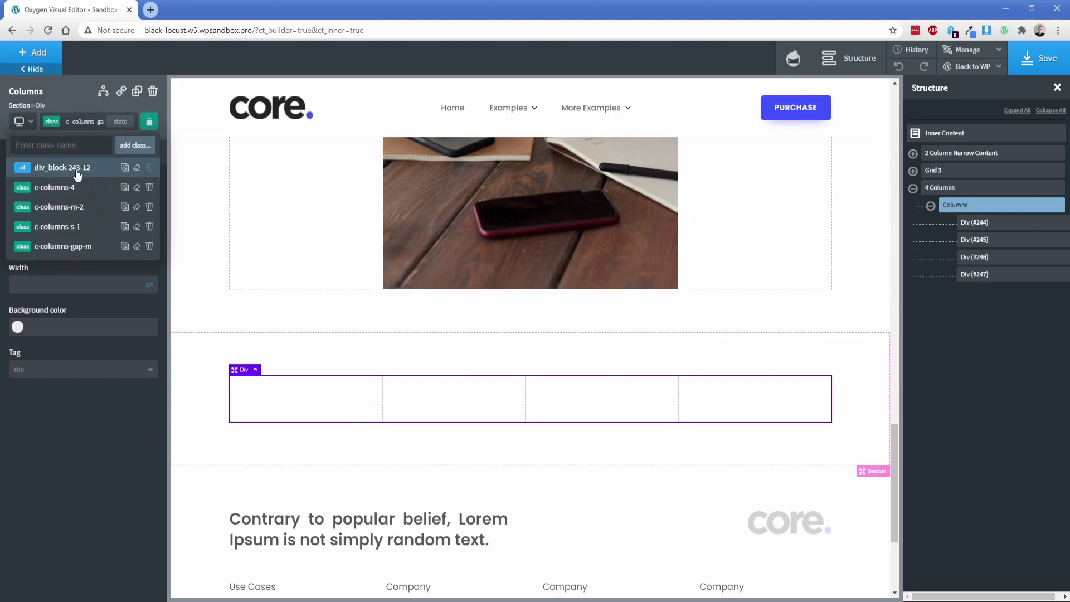
- Add the OxyNinja 'Button with icon' and '2 Buttons with icons' components to the section
click(54, 57)
scroll(70, 355, down, 1)
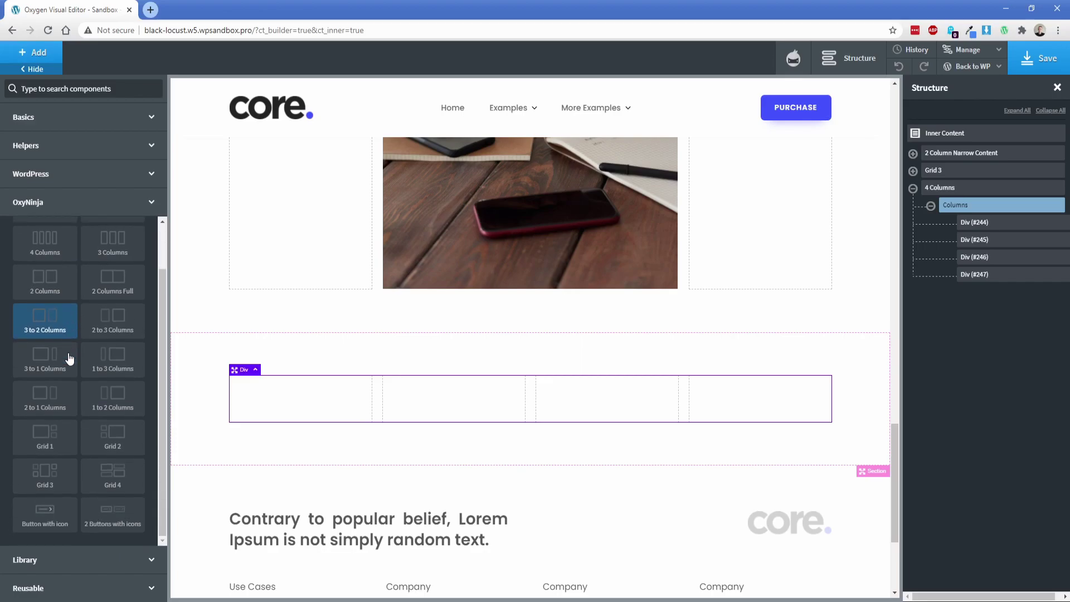
click(44, 516)
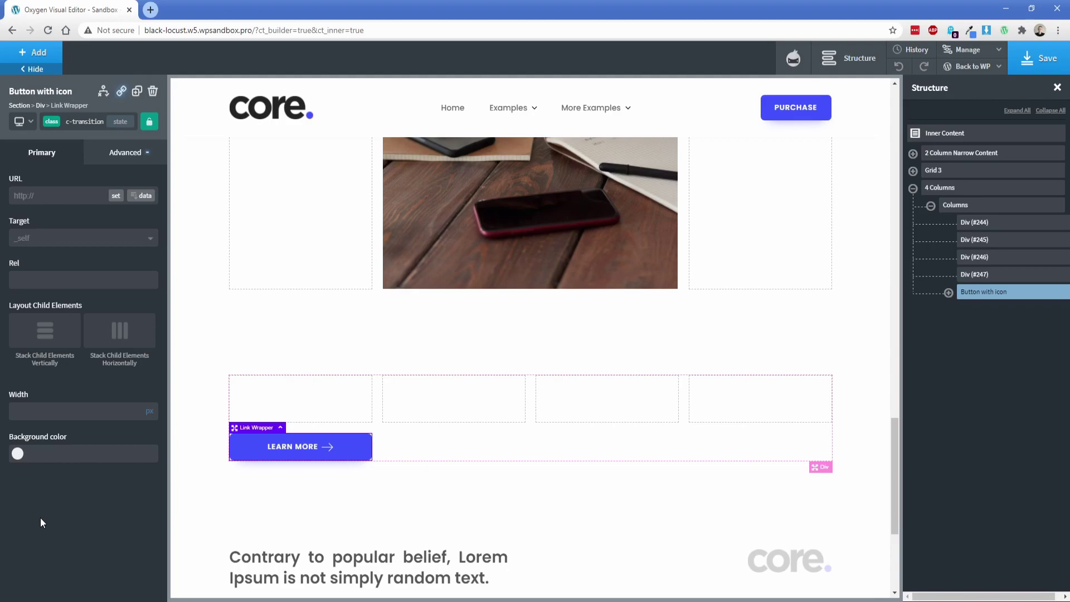
click(38, 53)
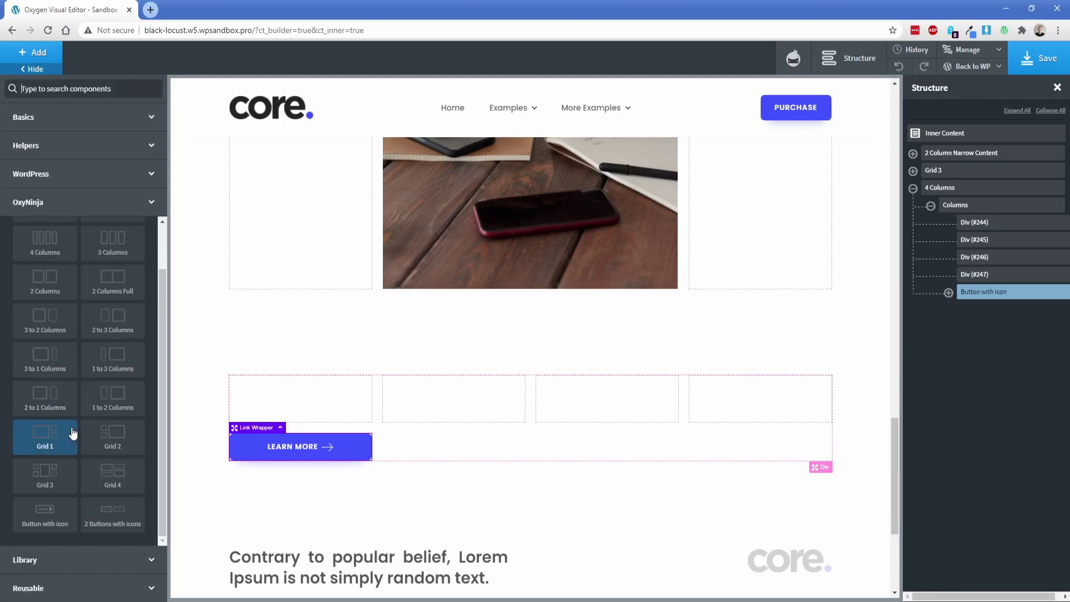
click(119, 515)
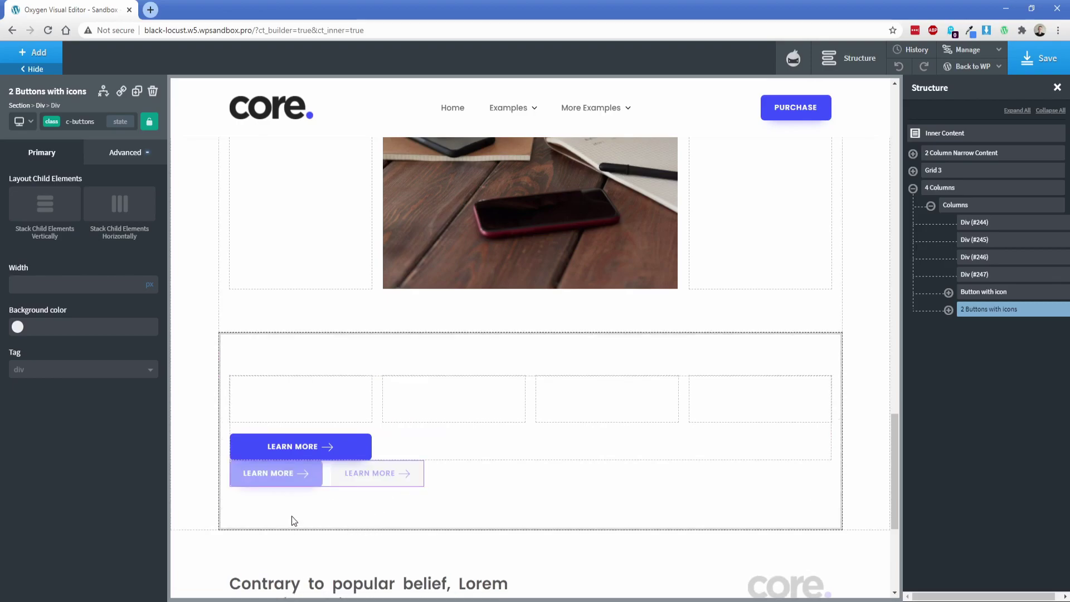
- Reorder the buttons so the Learn More pair sits above the single button
drag(388, 427, 293, 521)
click(245, 443)
mouse_move(243, 426)
mouse_down()
mouse_move(246, 523)
mouse_move(276, 502)
mouse_up()
click(382, 488)
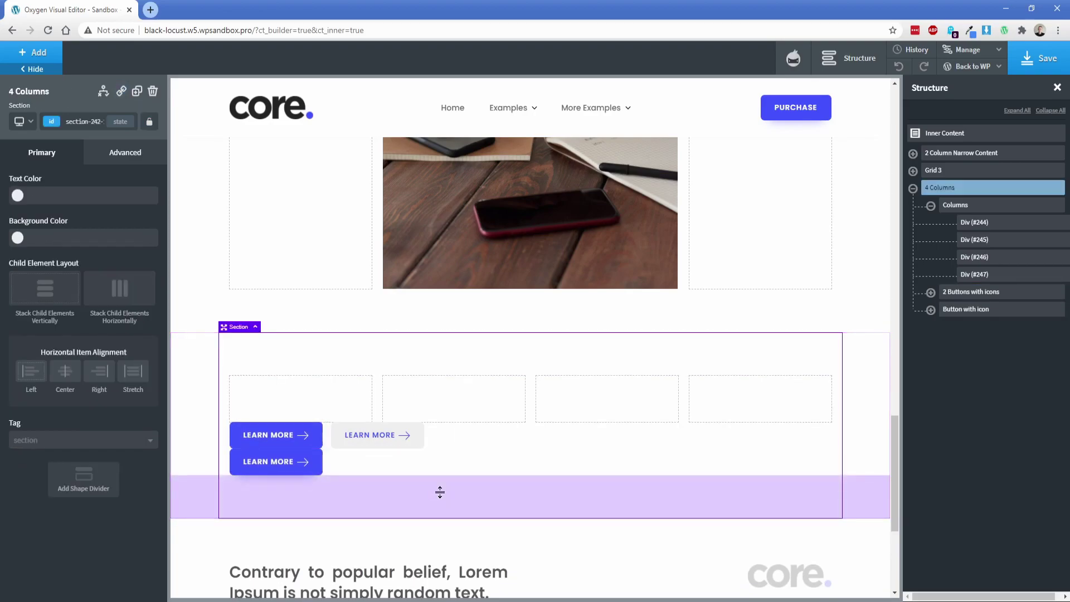
- Give the '2 Buttons with icons' pair the c-margin-bottom-m class
click(1045, 293)
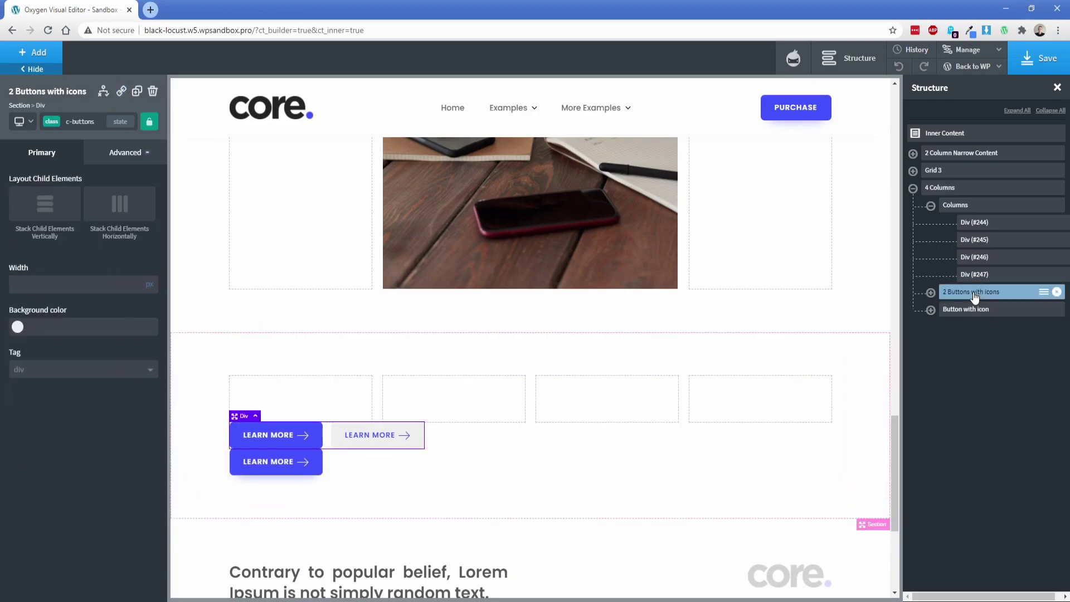
click(52, 123)
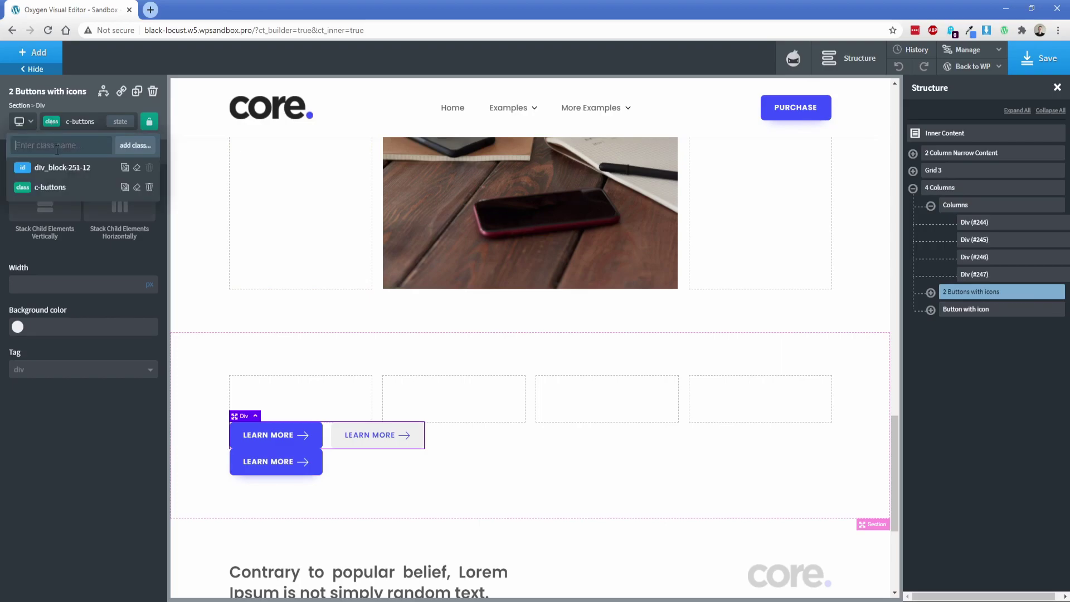
text(c-mar)
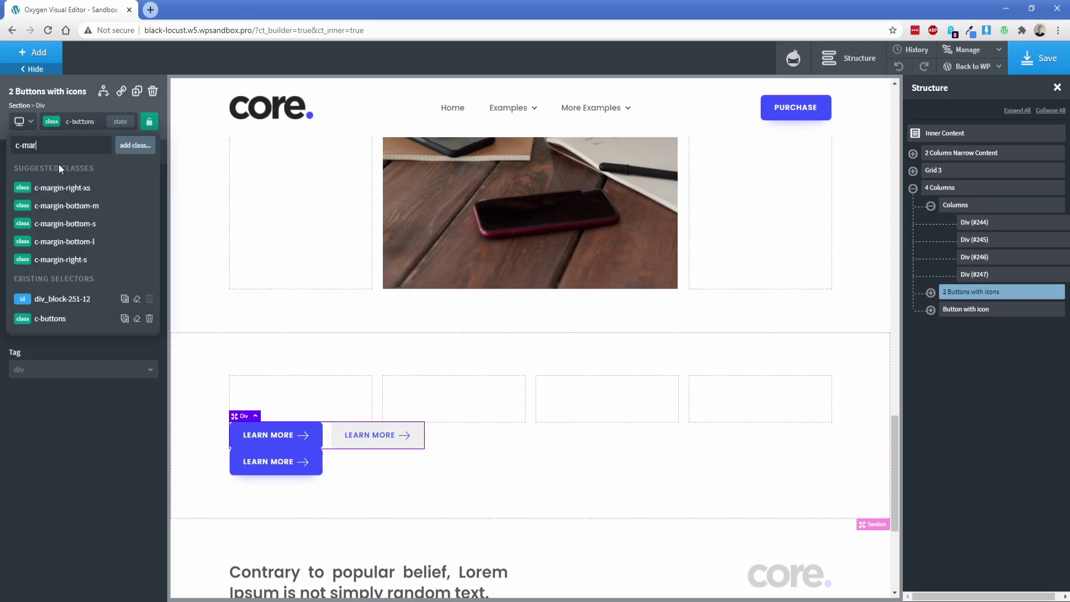
click(70, 206)
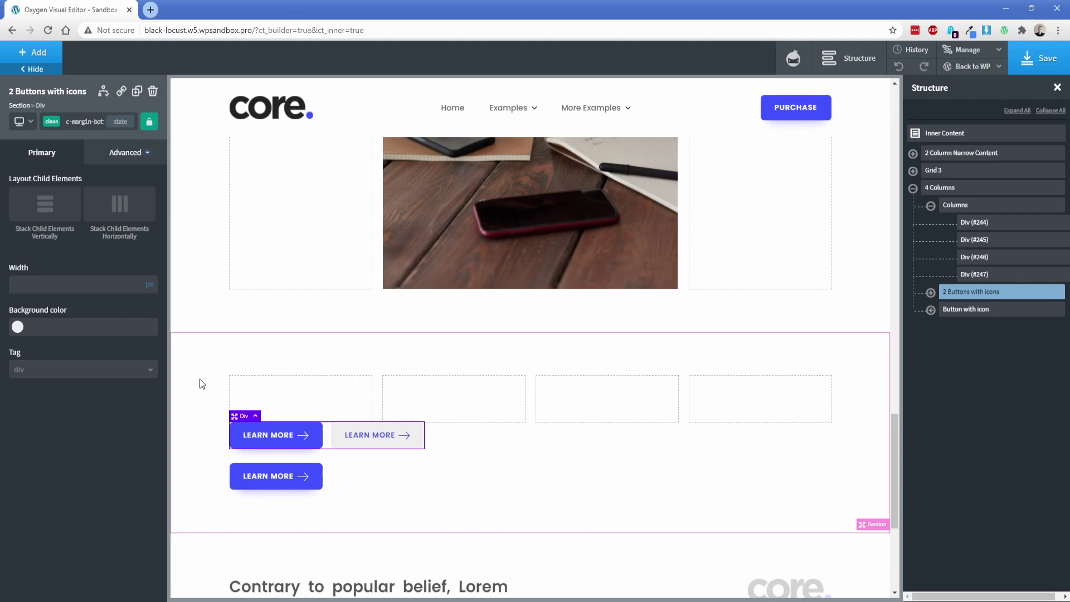
click(33, 52)
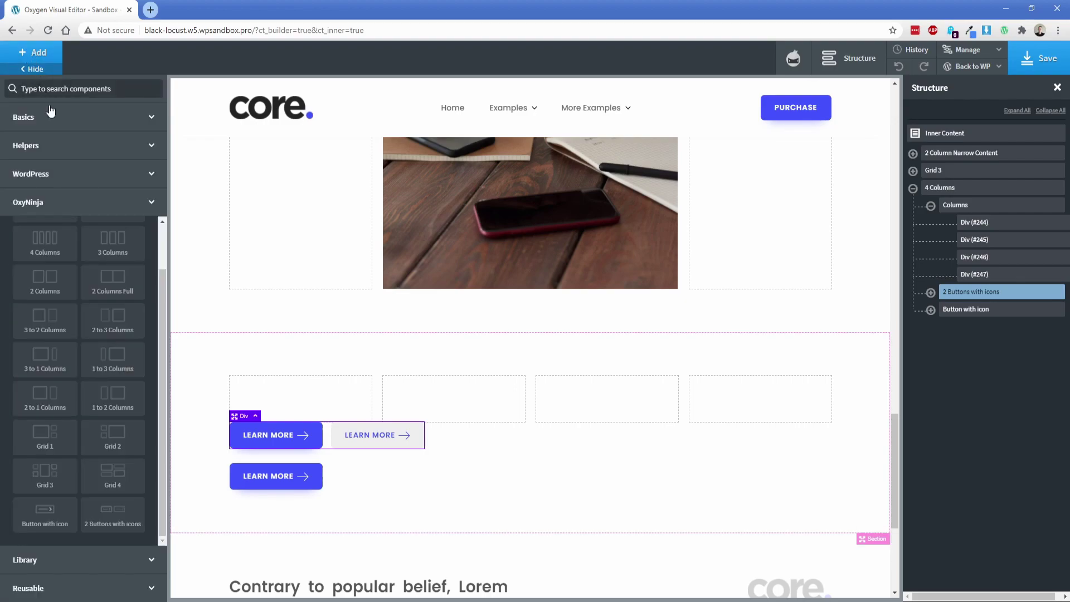
scroll(155, 302, up, 2)
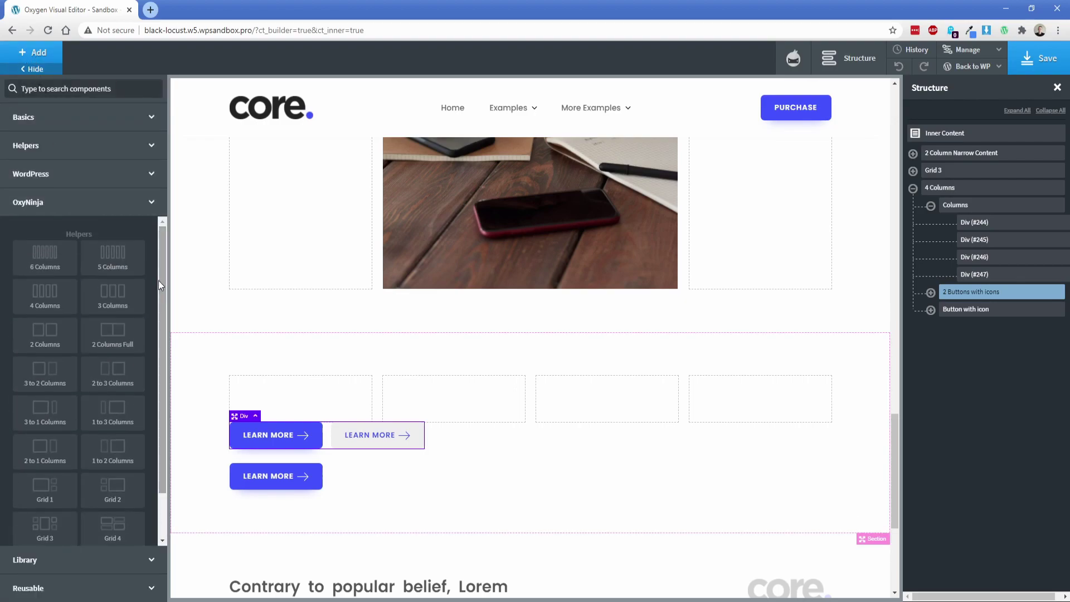